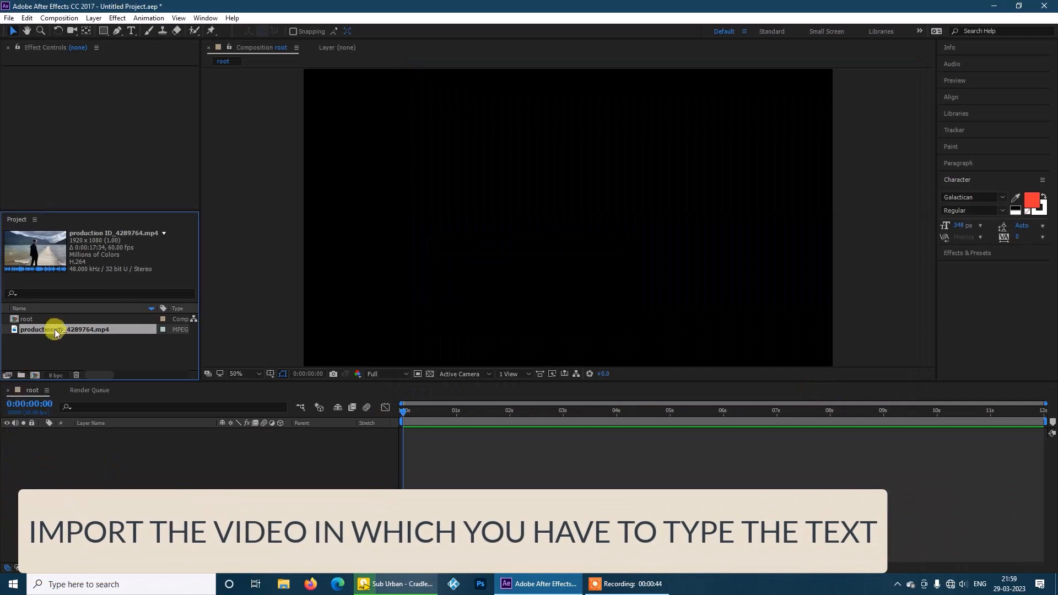
Add the imported video of the man to the root composition as a layer and preview its start
drag(53, 330, 219, 441)
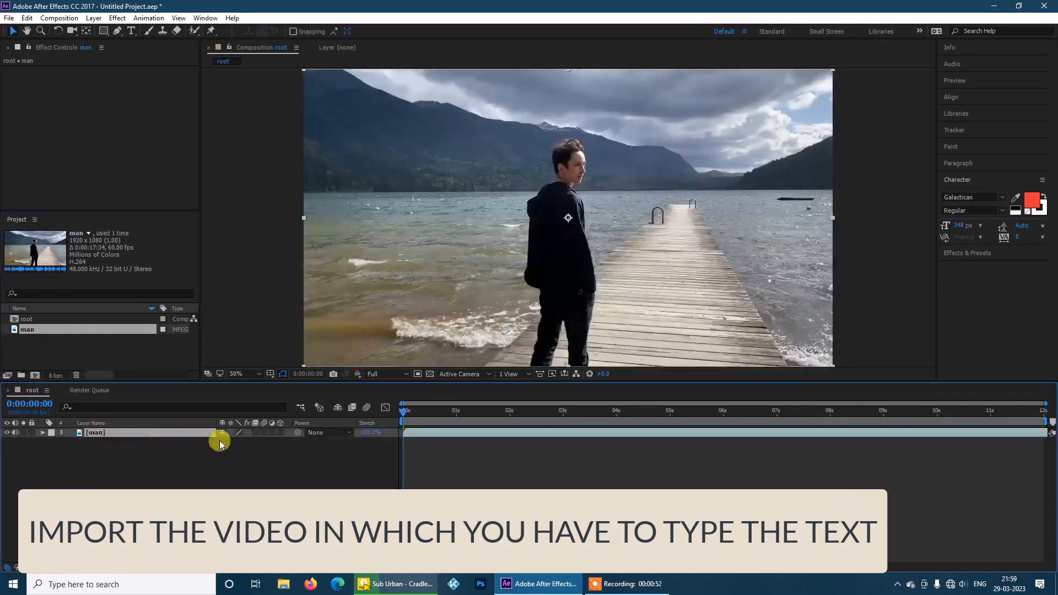
key(space)
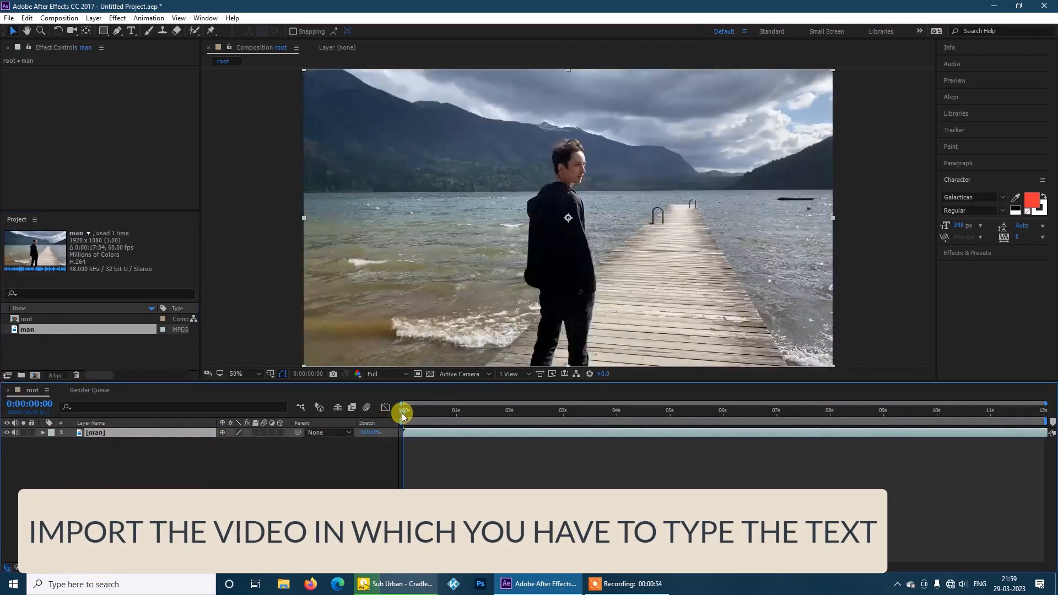
drag(620, 427, 364, 423)
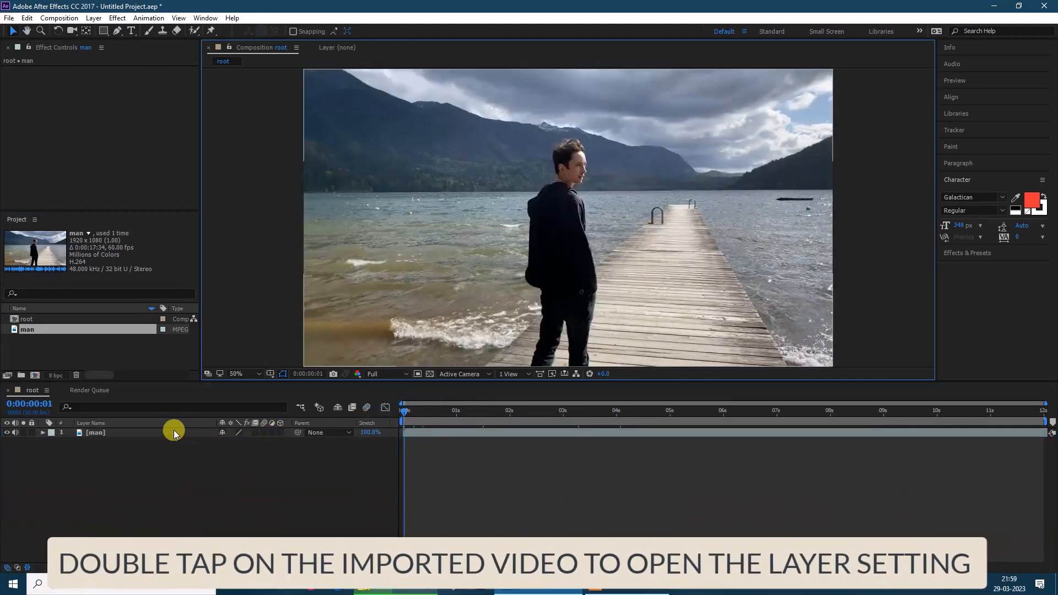
Open the man layer in its own Layer view and activate the Roto Brush tool
click(174, 432)
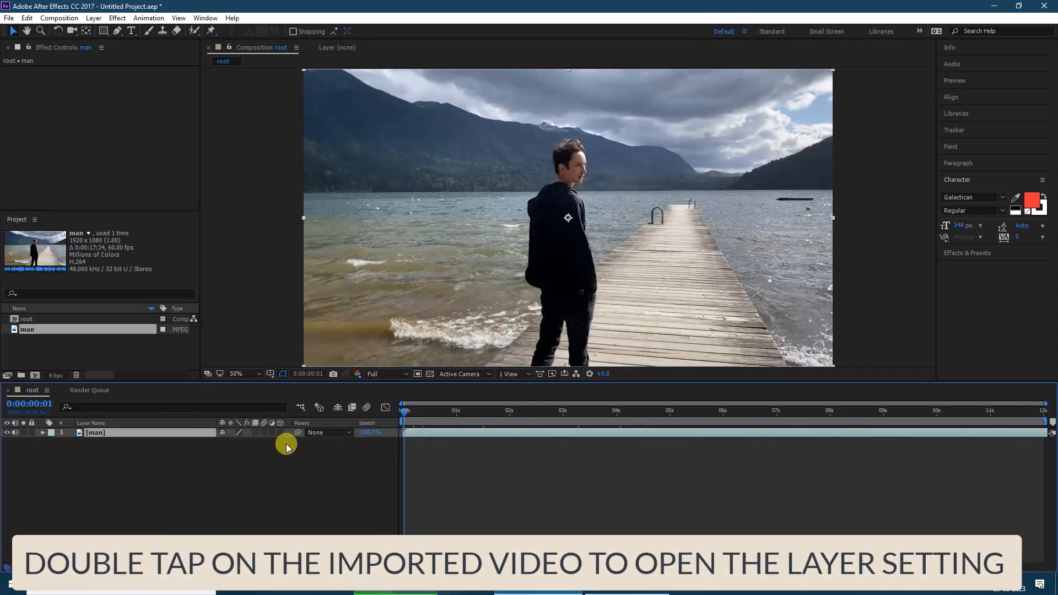
double_click(144, 434)
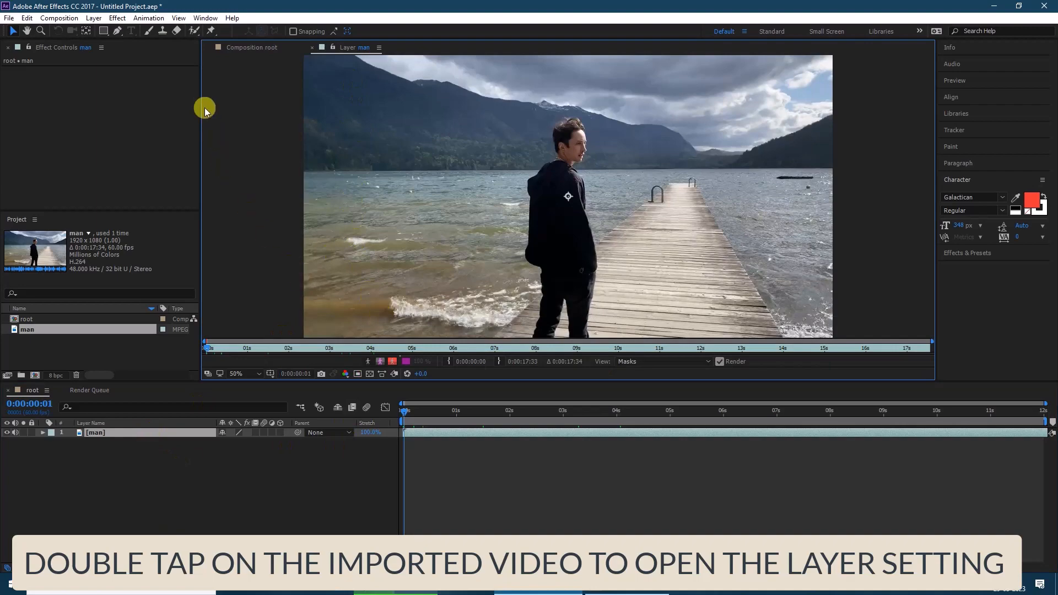
click(194, 30)
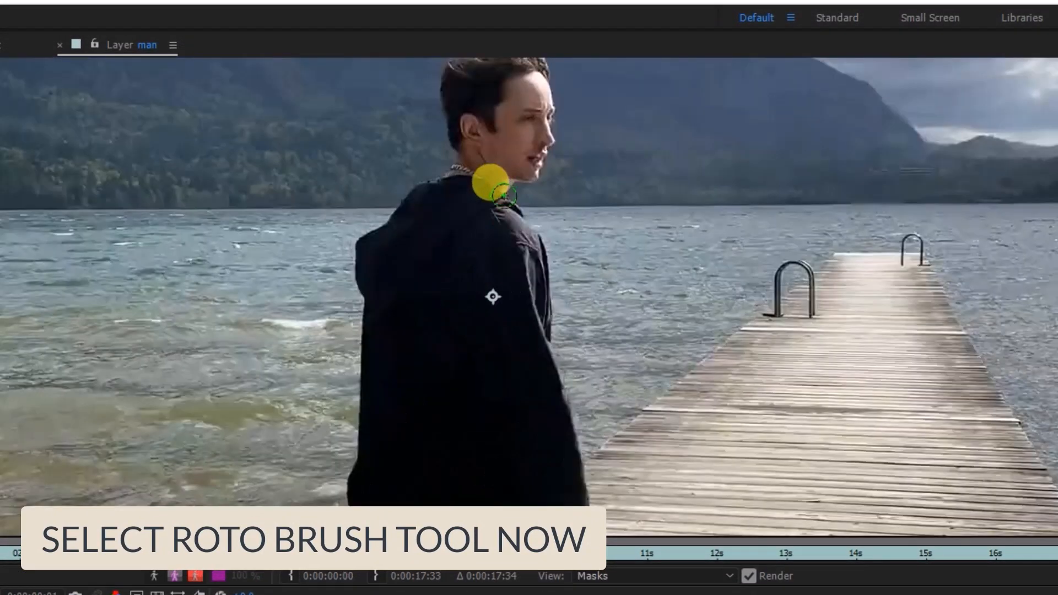
Paint a Roto Brush foreground stroke over the man from his hair down to his legs
drag(503, 195, 479, 203)
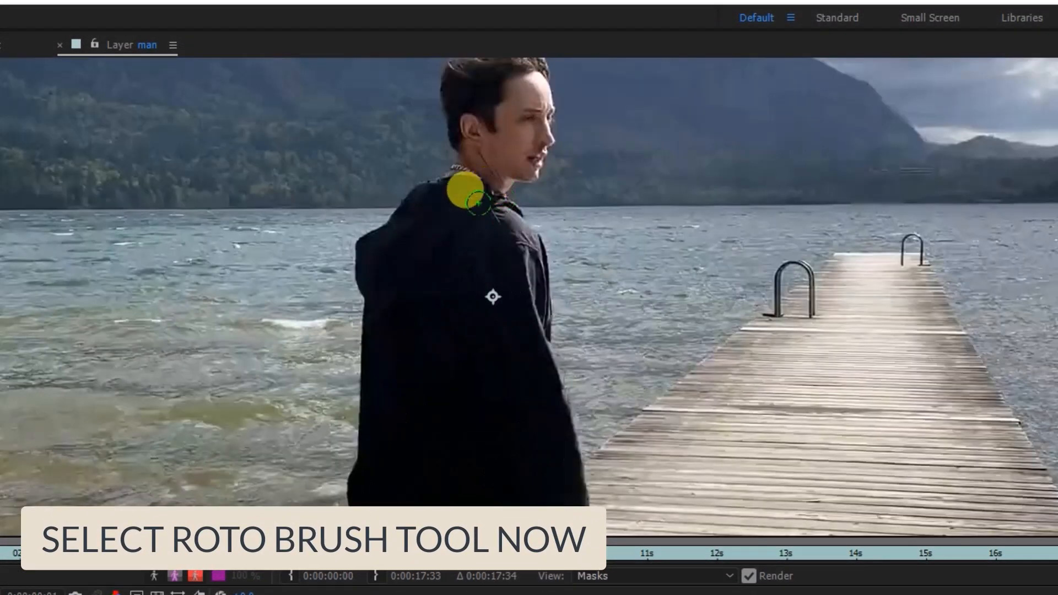
drag(493, 297, 493, 295)
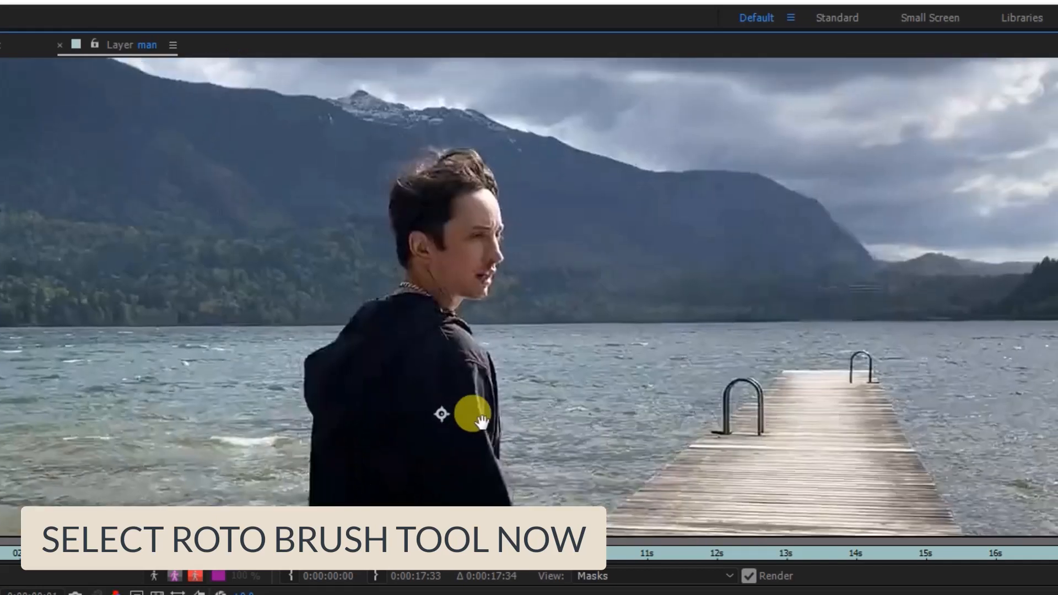
drag(439, 413, 441, 414)
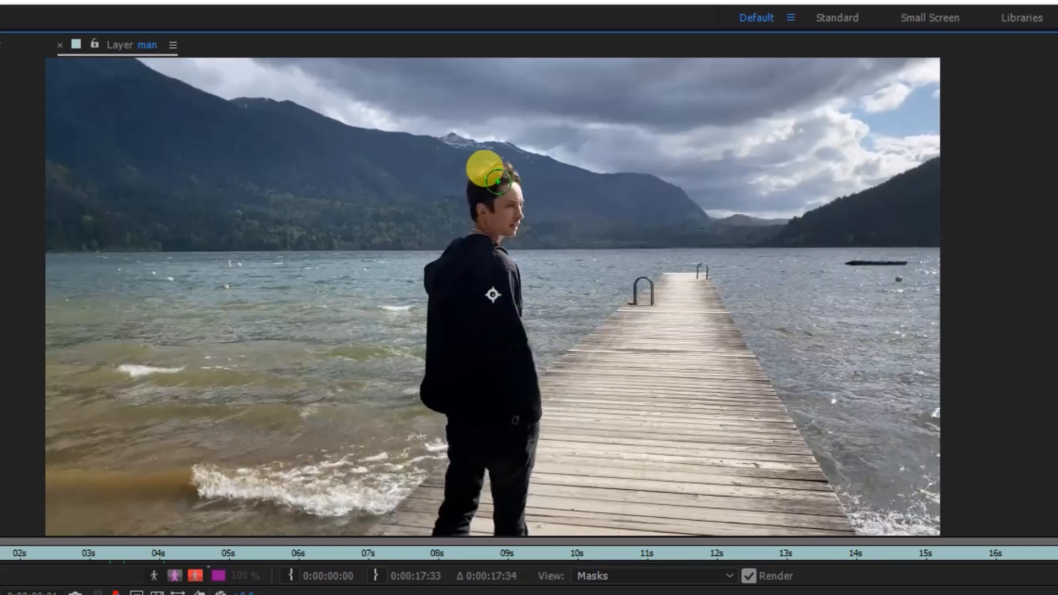
mouse_move(498, 181)
mouse_down()
mouse_move(444, 284)
mouse_move(459, 344)
mouse_move(470, 272)
mouse_move(493, 303)
mouse_move(506, 491)
mouse_move(511, 429)
mouse_move(498, 382)
mouse_move(466, 389)
mouse_move(436, 494)
mouse_up()
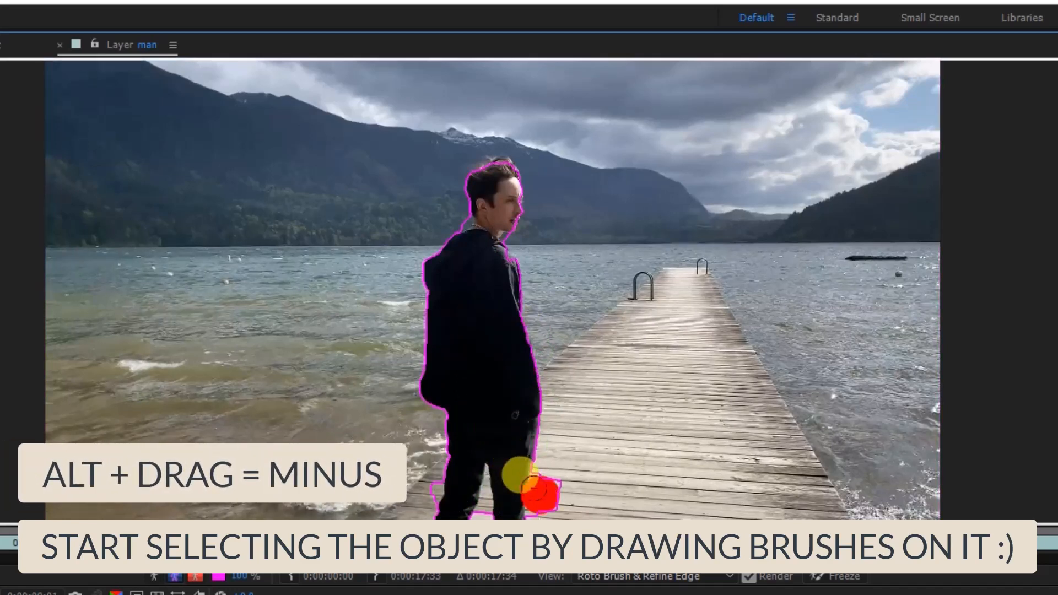
Refine the Roto Brush outline around the man's legs and neck, excluding the pier and water beside and between the legs
drag(520, 476, 521, 496)
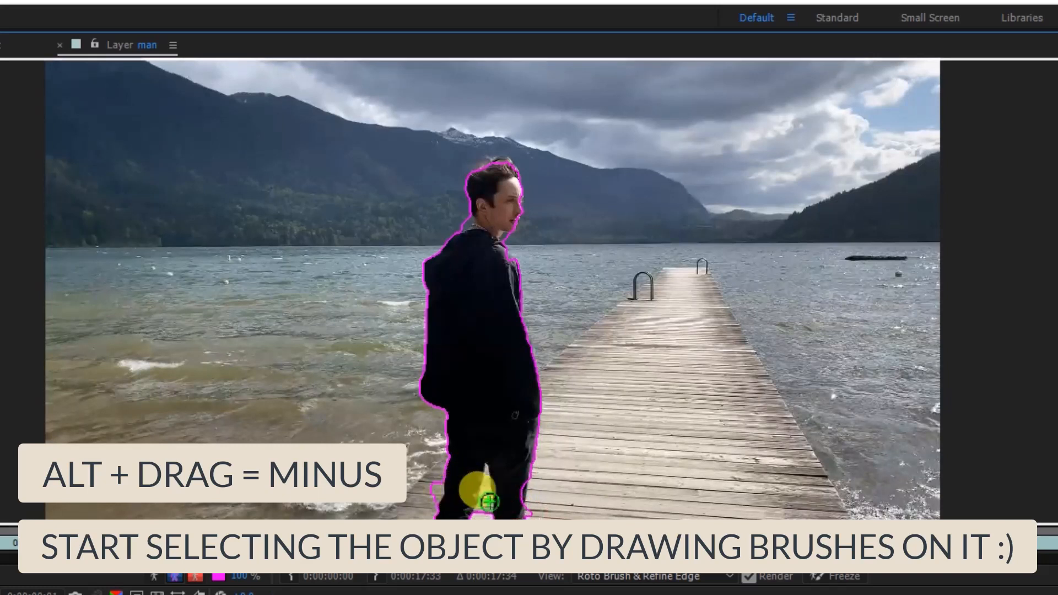
drag(488, 505, 484, 463)
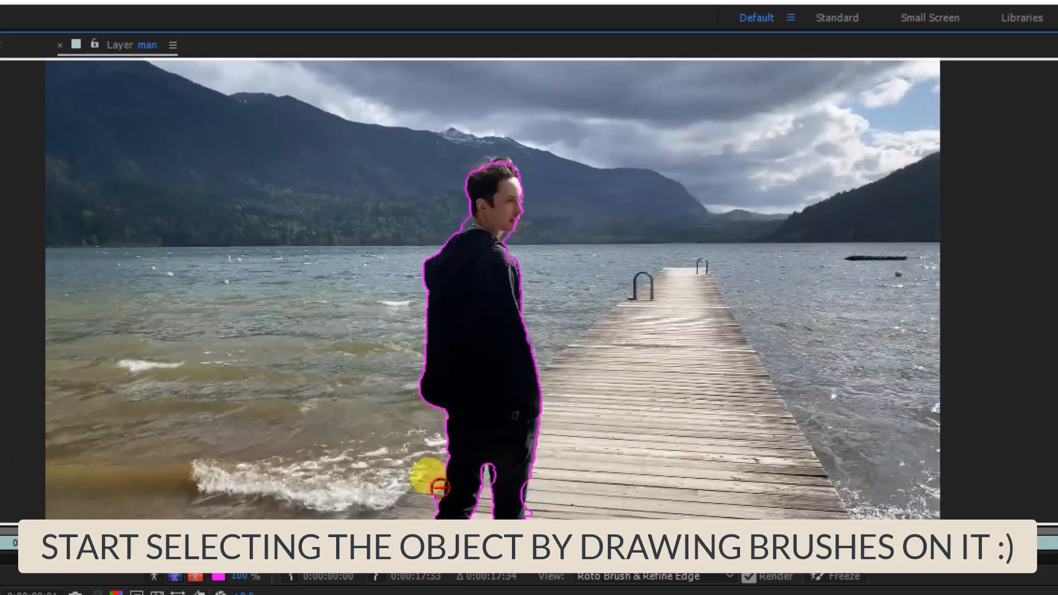
alt+click(468, 222)
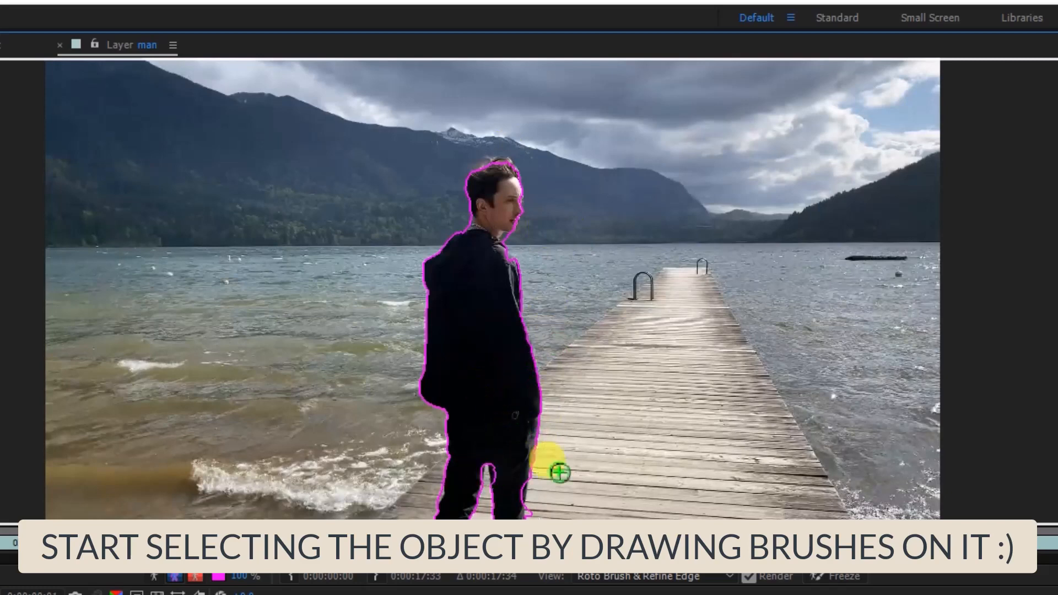
click(525, 491)
mouse_move(558, 518)
mouse_down()
mouse_move(513, 512)
mouse_move(500, 475)
mouse_move(530, 516)
mouse_up()
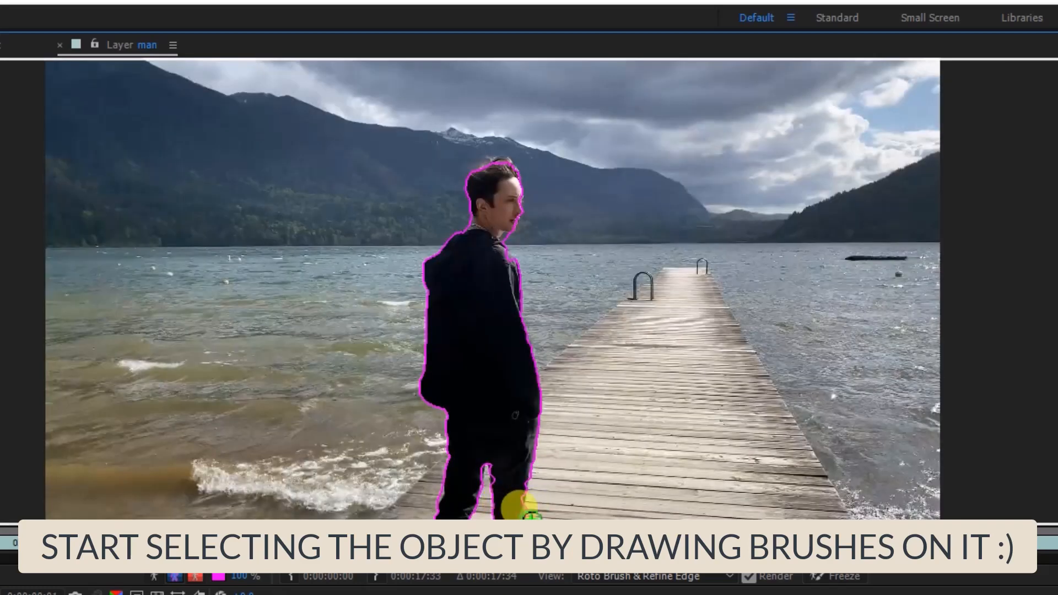
Switch the matte display back to the outline and add the top of the man's hair to the Roto Brush foreground
scroll(486, 156, up, 2)
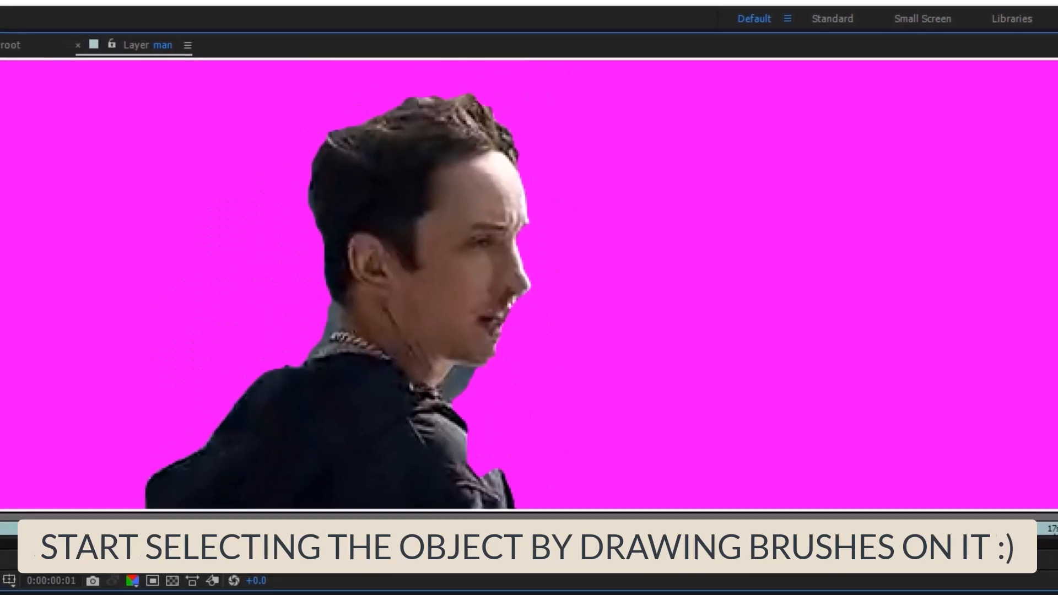
click(435, 117)
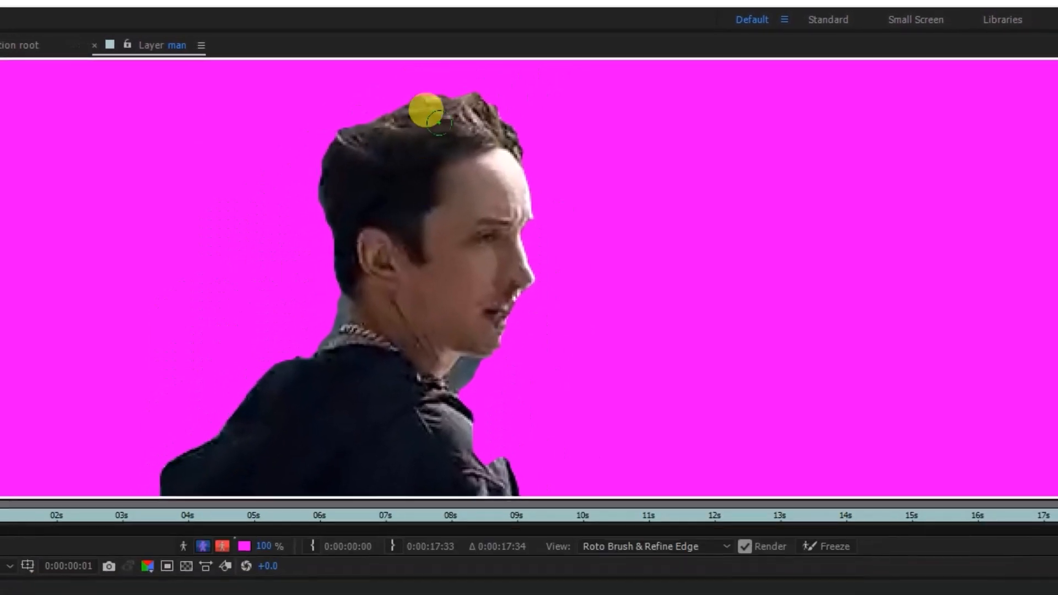
key(alt+5)
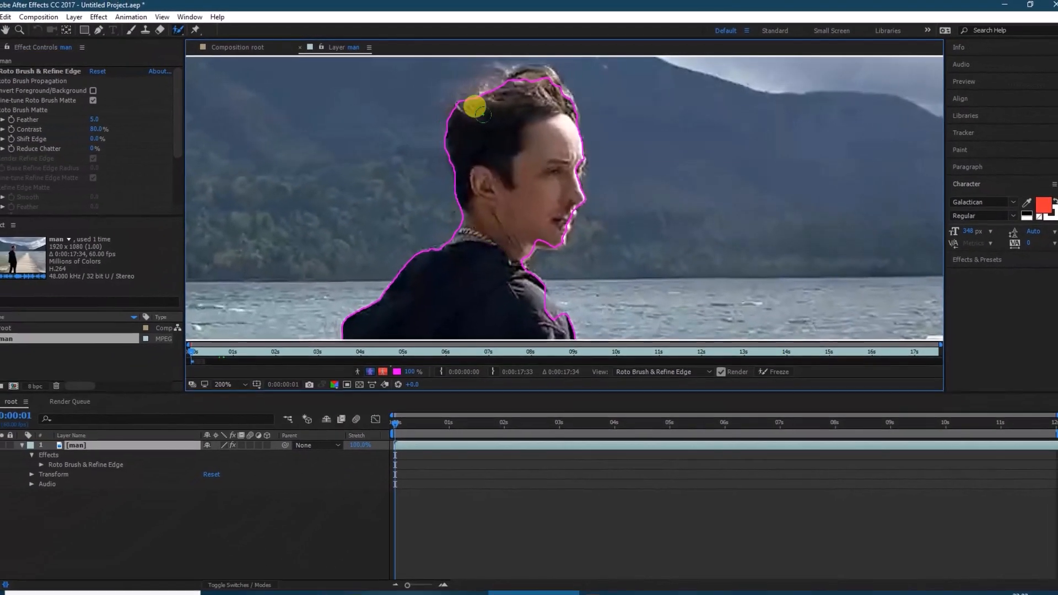
mouse_move(483, 114)
mouse_down()
mouse_move(480, 89)
mouse_move(526, 70)
mouse_move(533, 116)
mouse_up()
scroll(486, 287, down, 2)
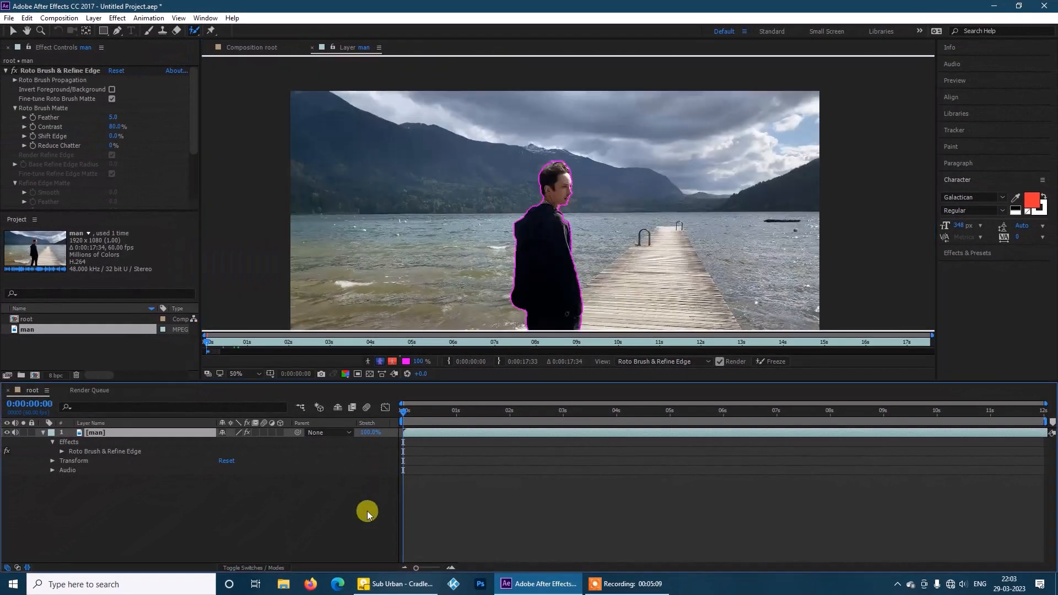
Play and scrub through the first frames of the layer to check how the Roto Brush outline follows the man
click(367, 510)
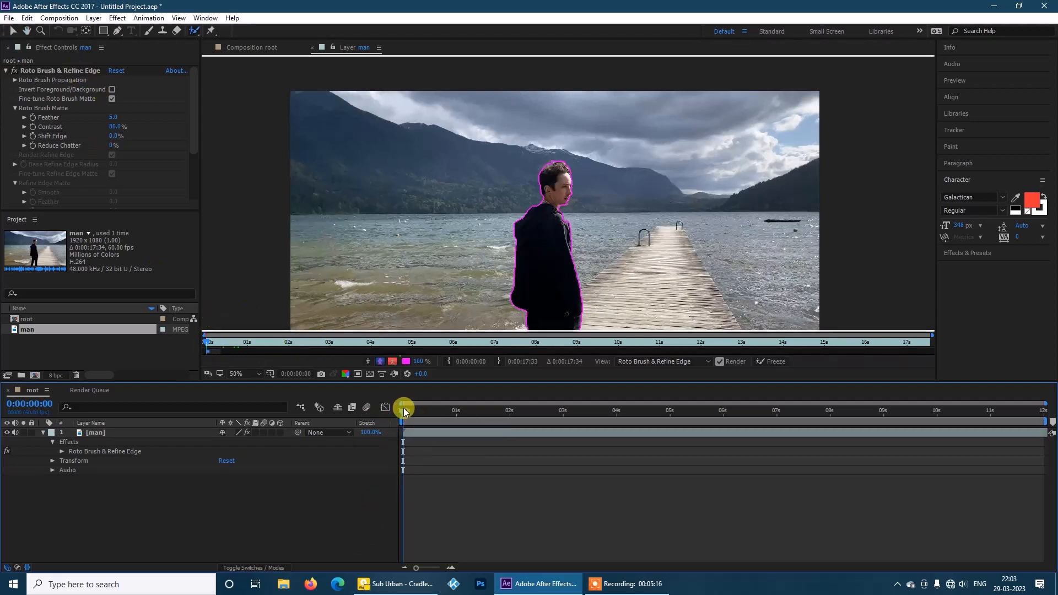
key(space)
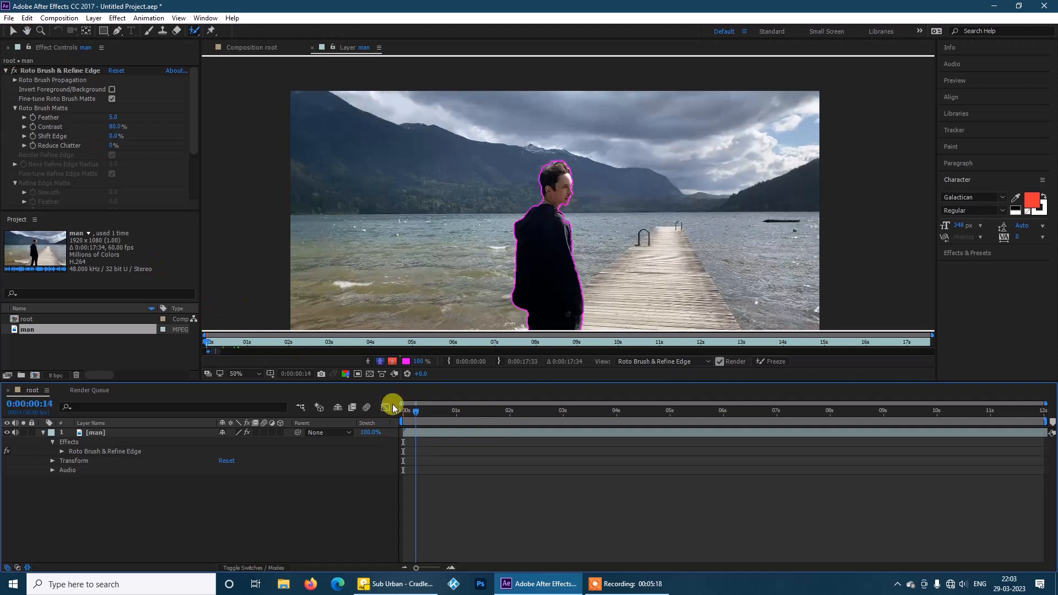
key(space)
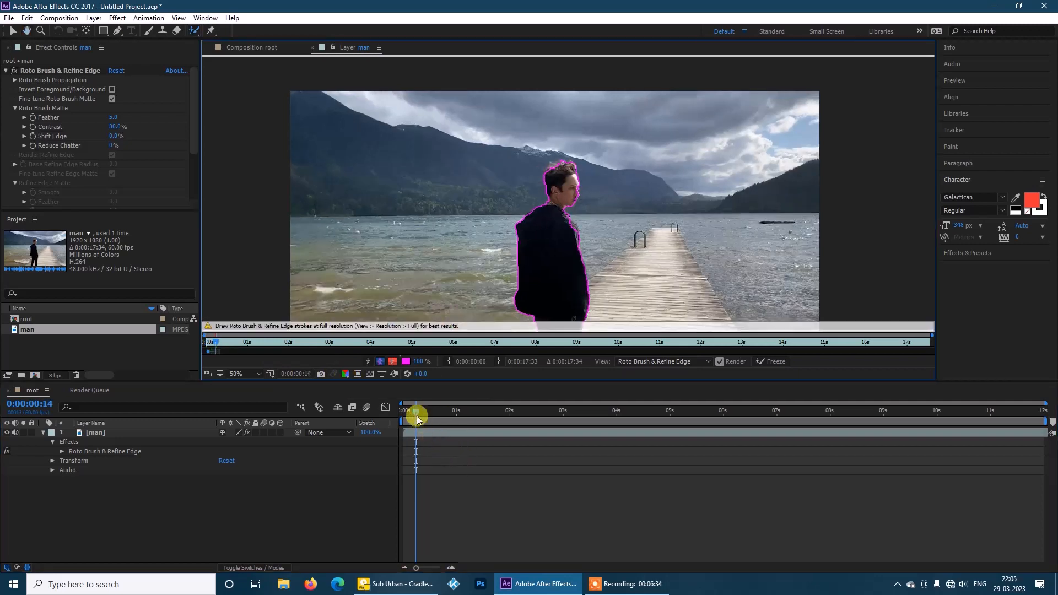
drag(417, 416, 393, 411)
key(space)
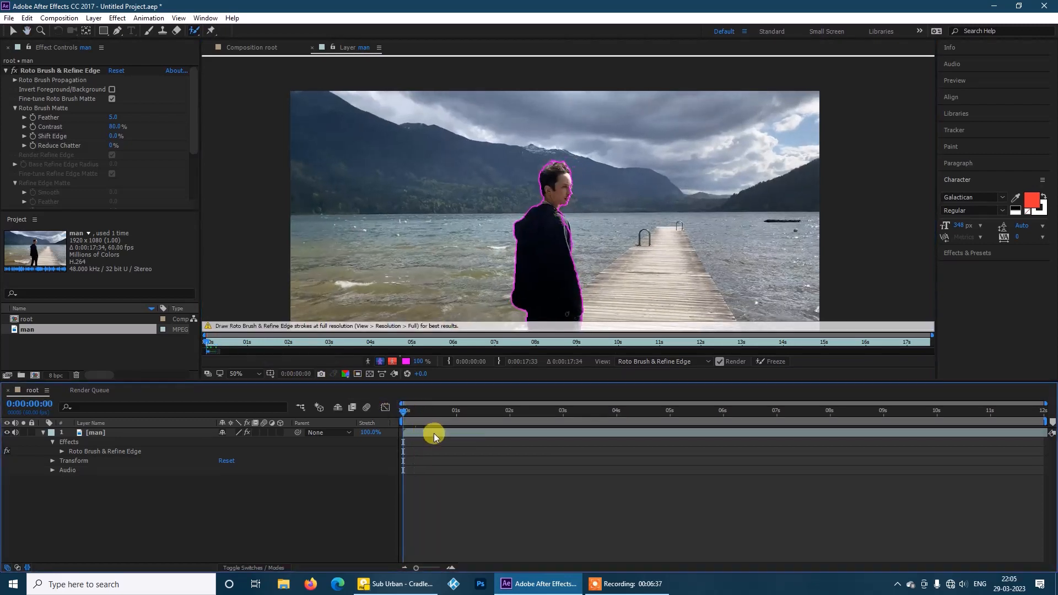
key(space)
mouse_move(402, 409)
mouse_down()
mouse_move(446, 409)
mouse_move(414, 409)
mouse_up()
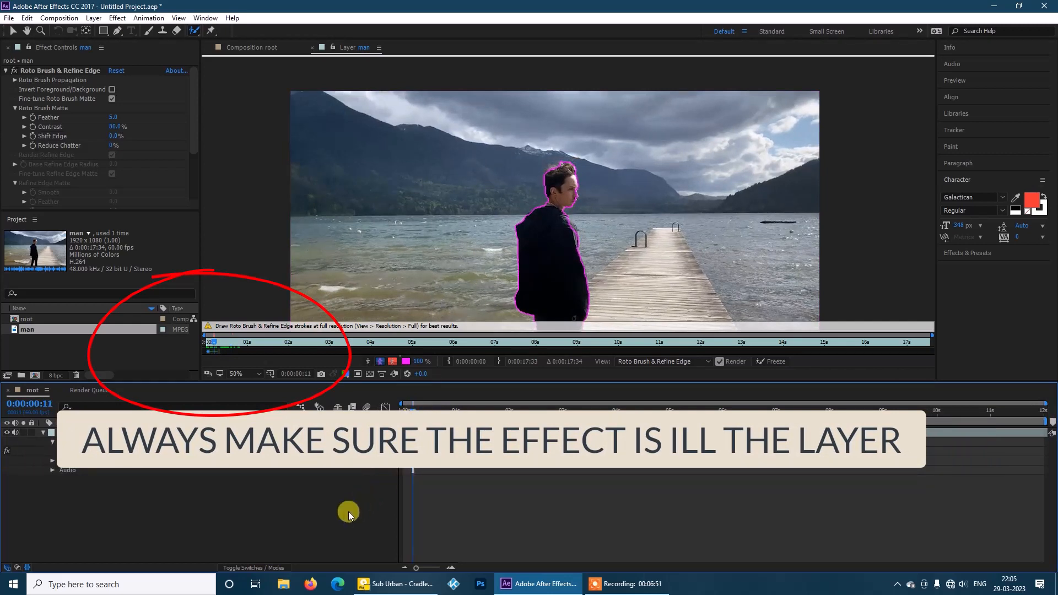
Extend the Roto Brush span along the layer and play the preview from 0:00:01:14 to propagate the outline
drag(219, 351, 374, 352)
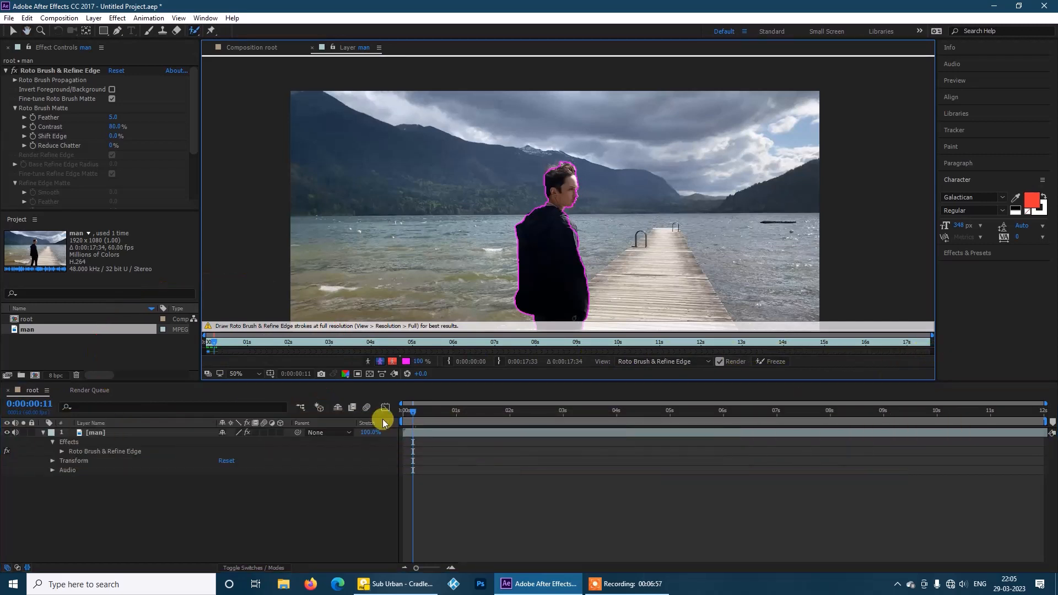
drag(414, 413, 409, 413)
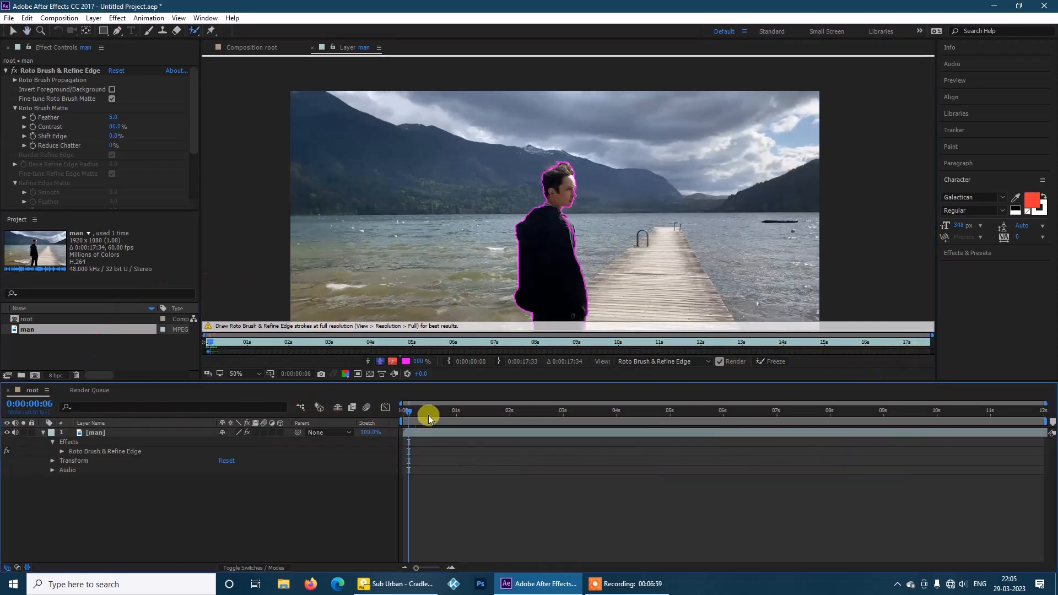
drag(211, 344, 240, 343)
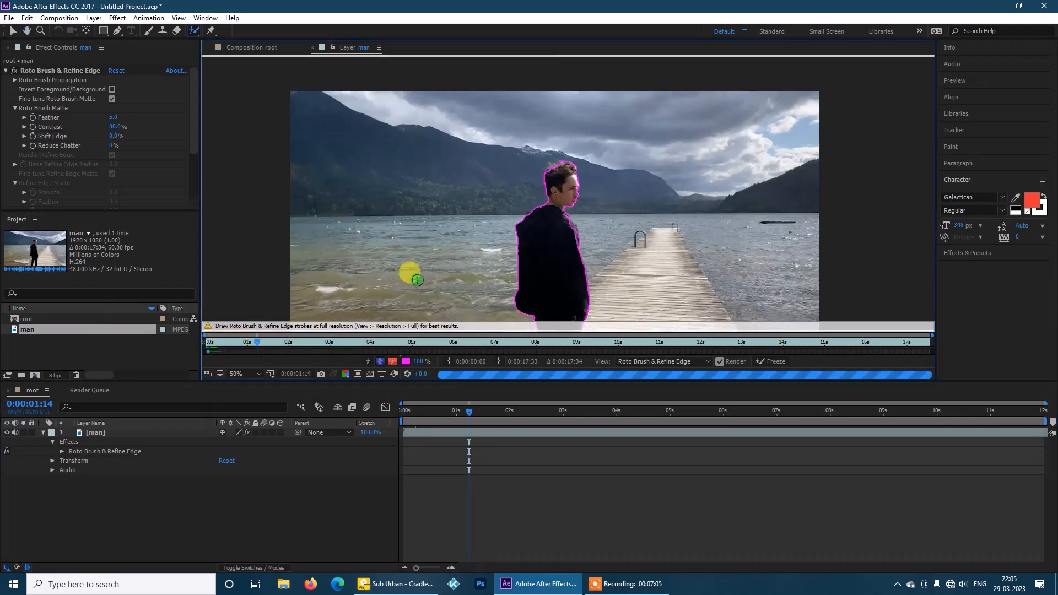
click(971, 79)
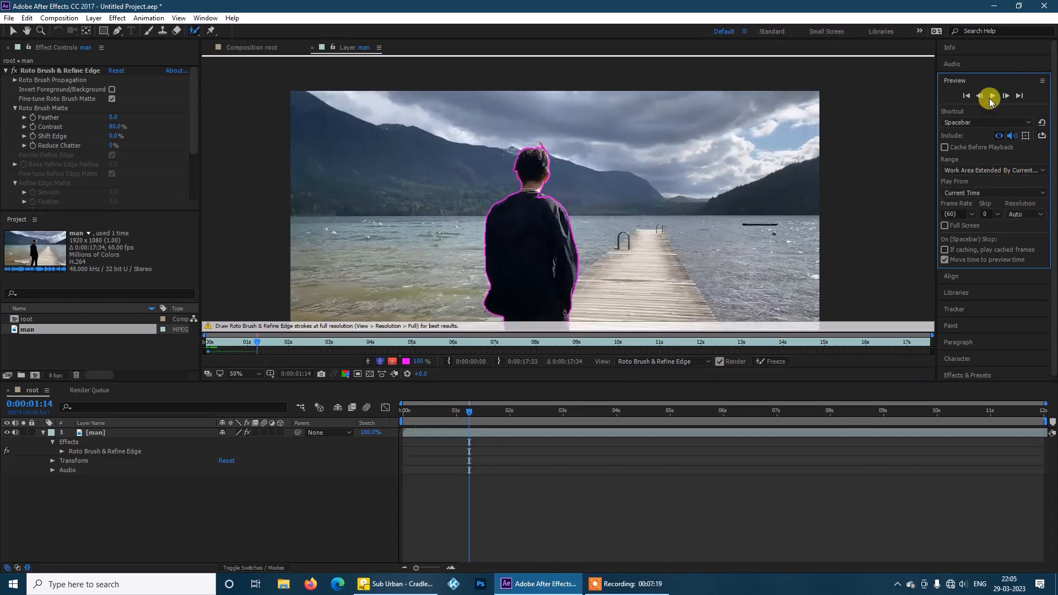
click(990, 99)
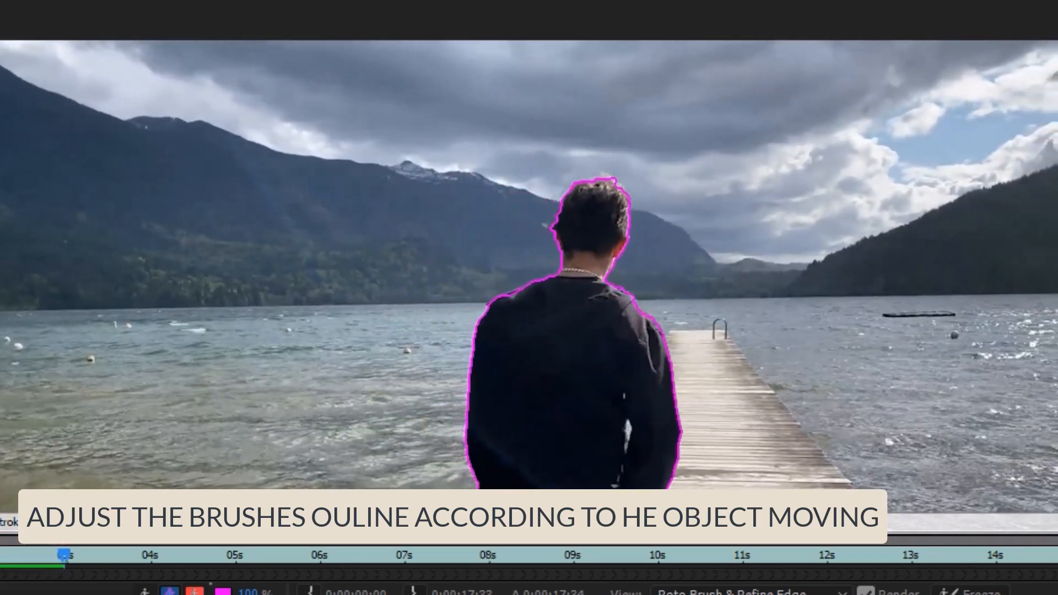
Pause just after 3 s and correct the outline between the man's arm and torso with background and foreground strokes
key(space)
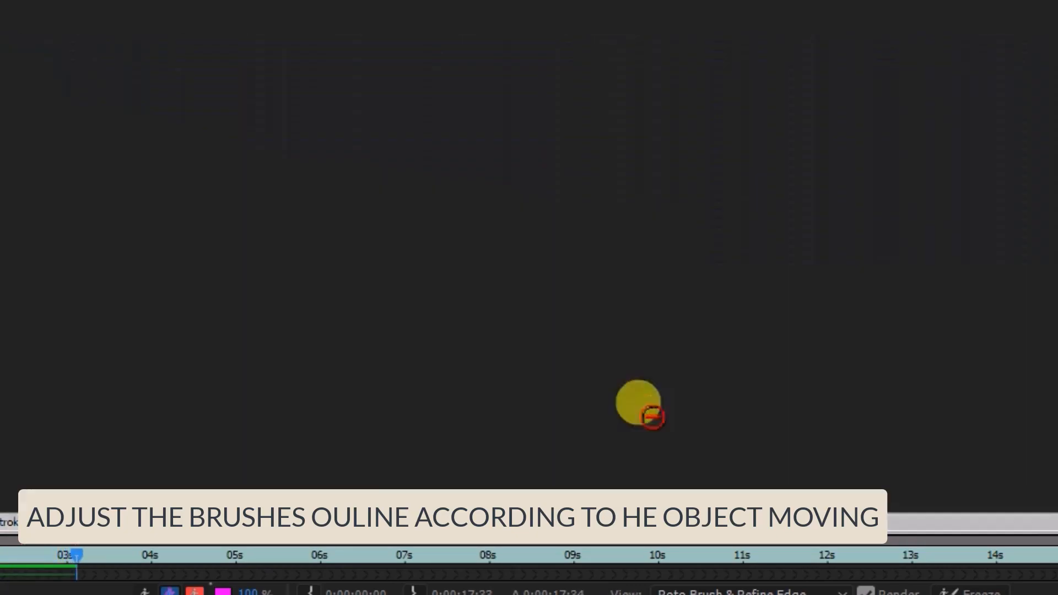
drag(639, 402, 641, 444)
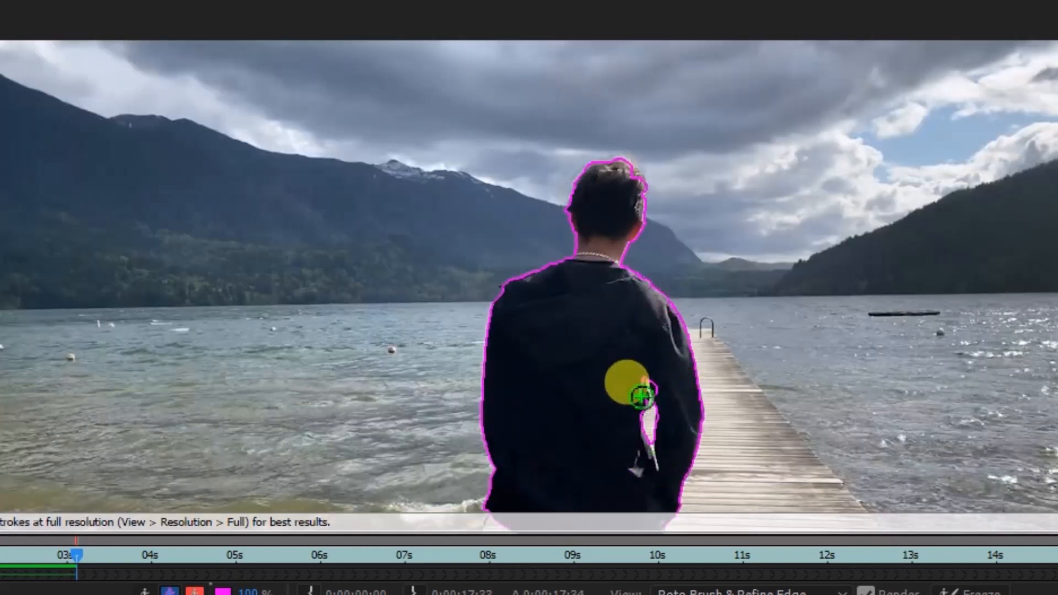
click(640, 398)
drag(643, 401, 651, 478)
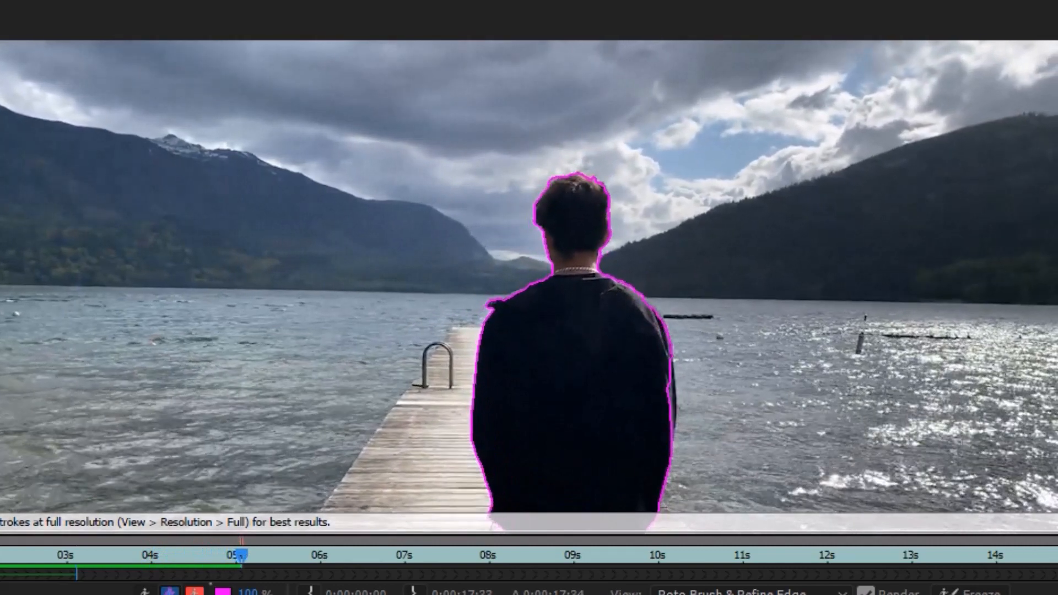
Paint the outer edge of the man's arm into the foreground just after 5 s and resume playback
mouse_move(253, 553)
mouse_down()
mouse_move(236, 563)
mouse_move(248, 558)
mouse_up()
drag(671, 361, 684, 430)
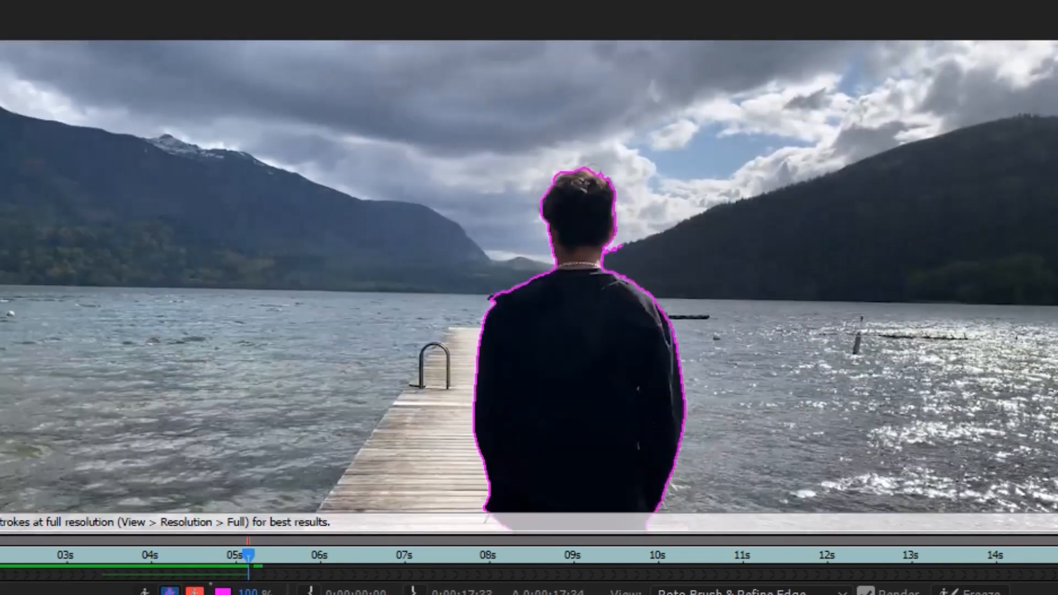
key(space)
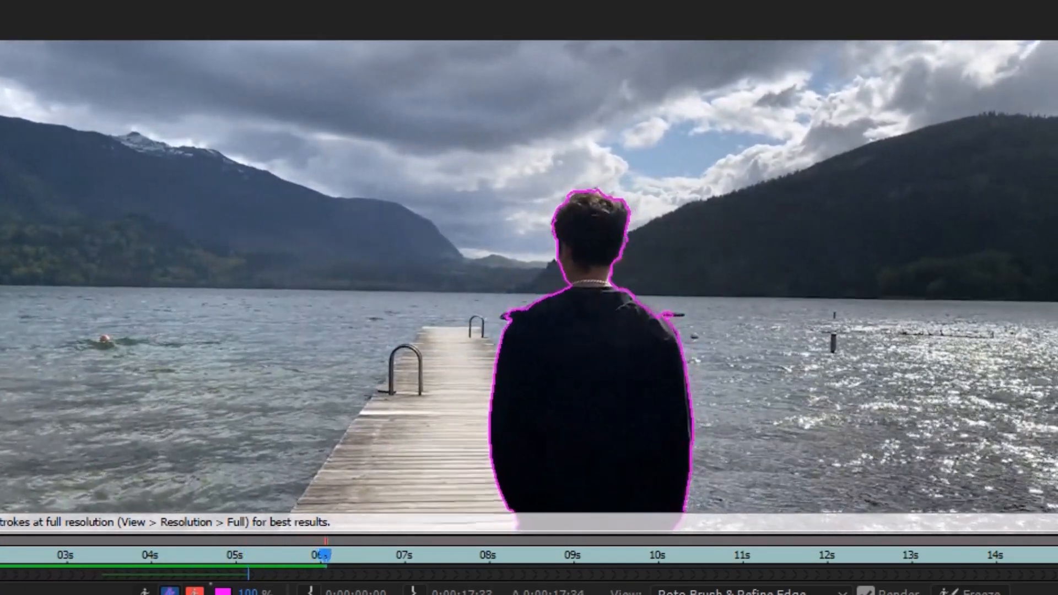
Play further sections of the layer to check the outline against the moving man
key(space)
key(space)
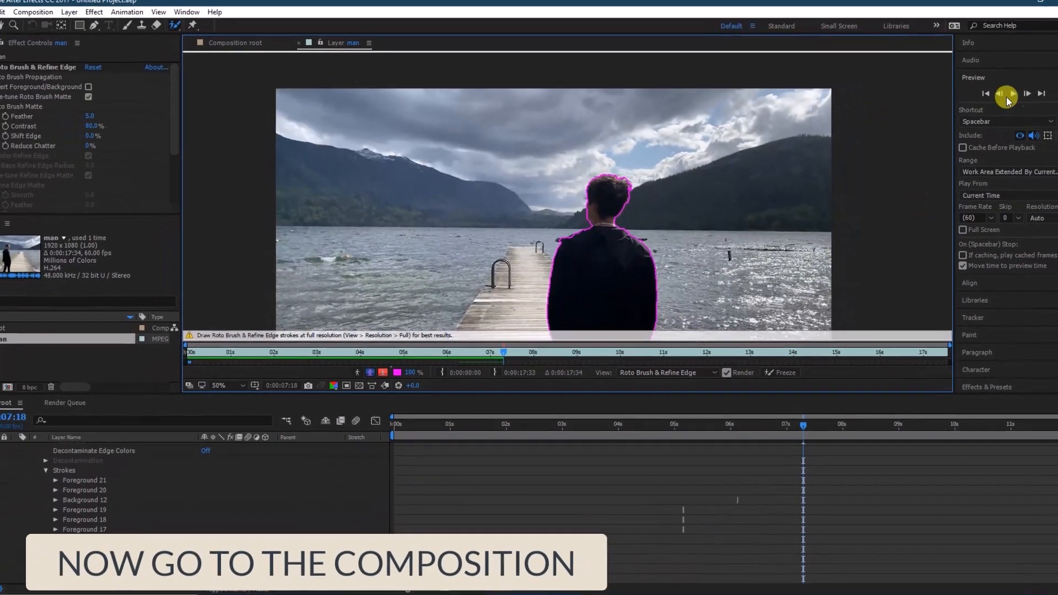
click(993, 96)
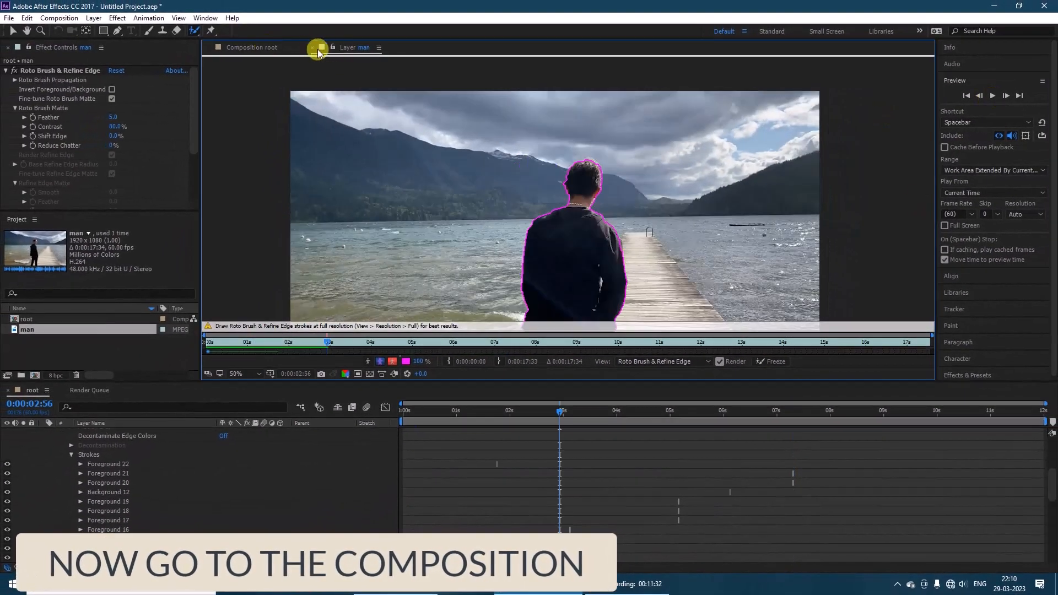
Return to the root composition and collapse the man layer's expanded properties in the timeline
click(263, 49)
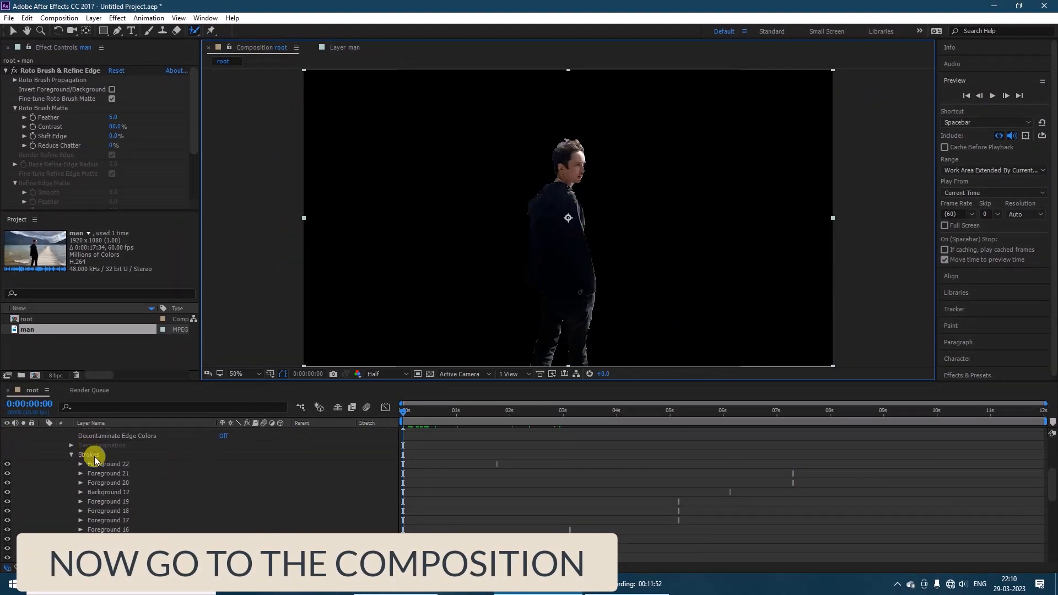
scroll(95, 460, up, 5)
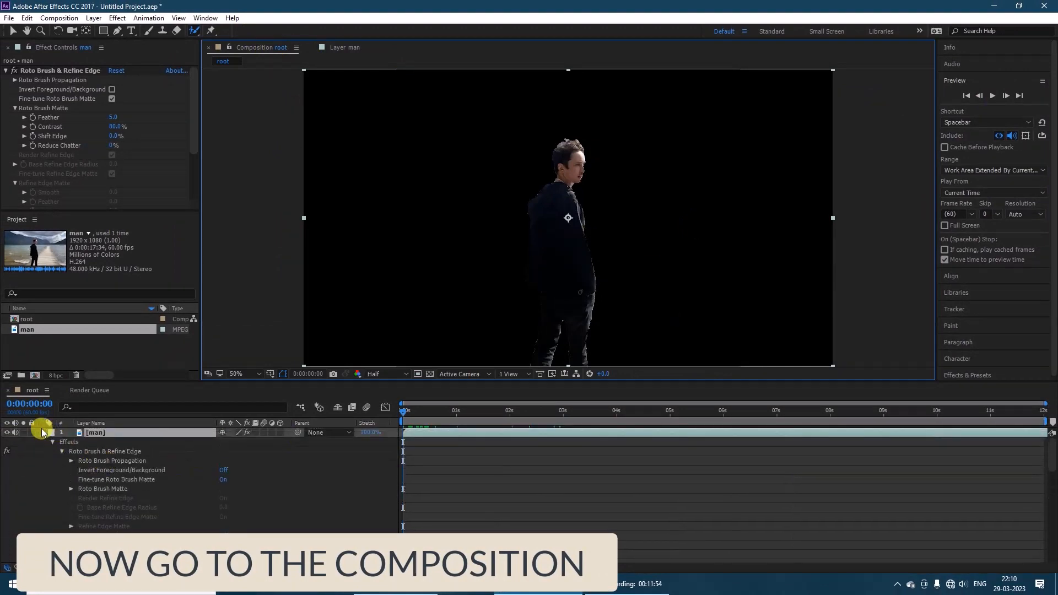
click(42, 432)
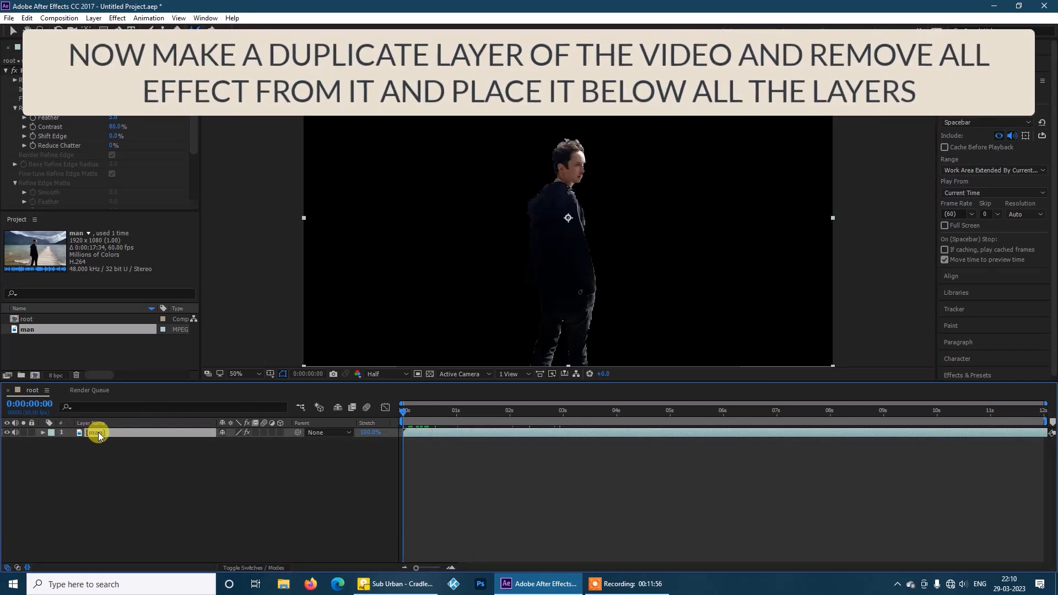
Duplicate the man layer and remove all effects from the lower copy
key(ctrl+d)
click(107, 442)
right_click(111, 446)
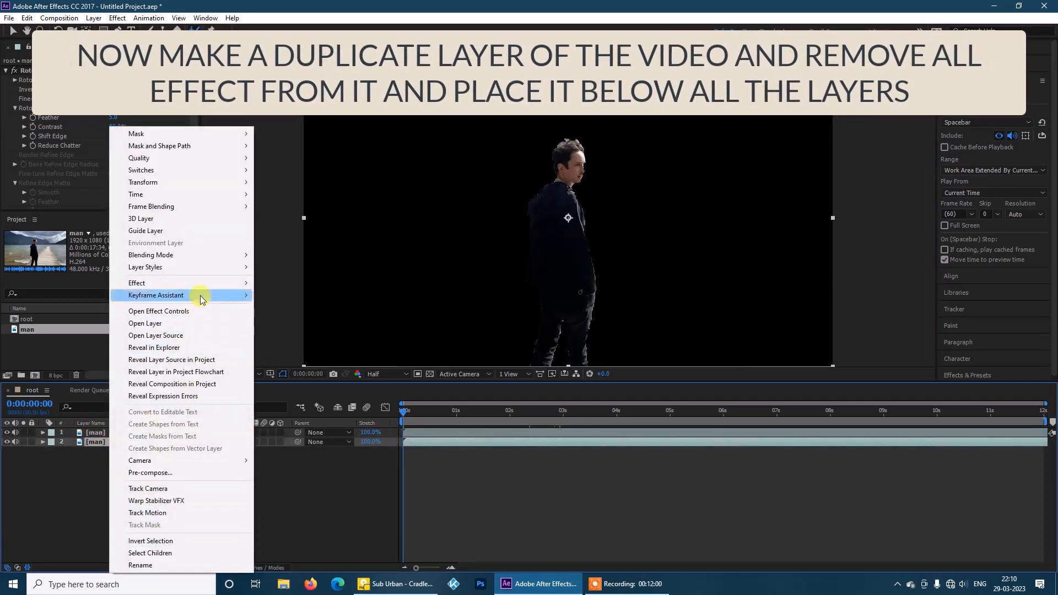
mouse_move(236, 283)
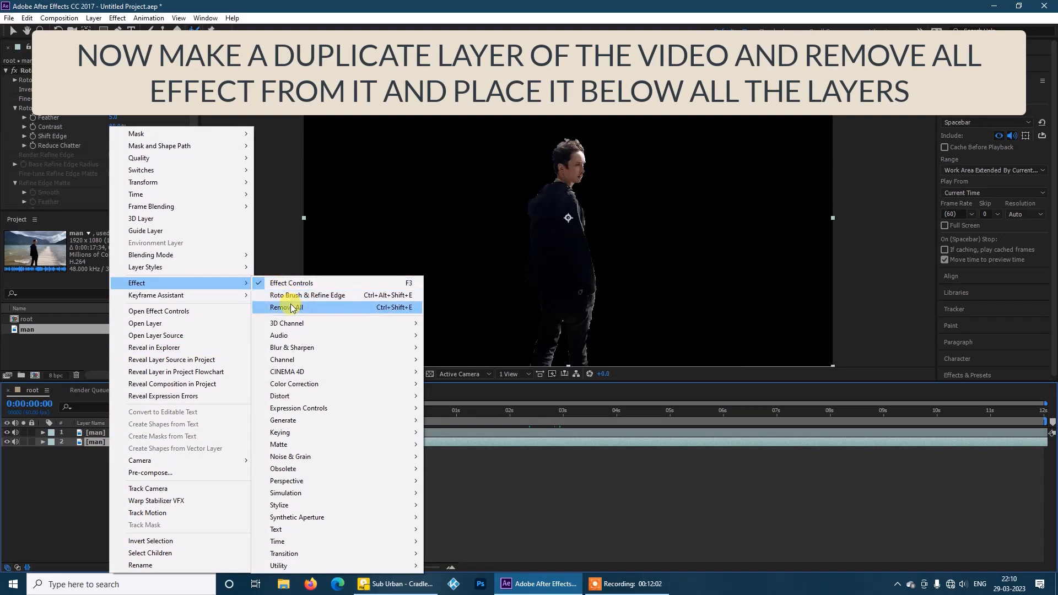
click(291, 309)
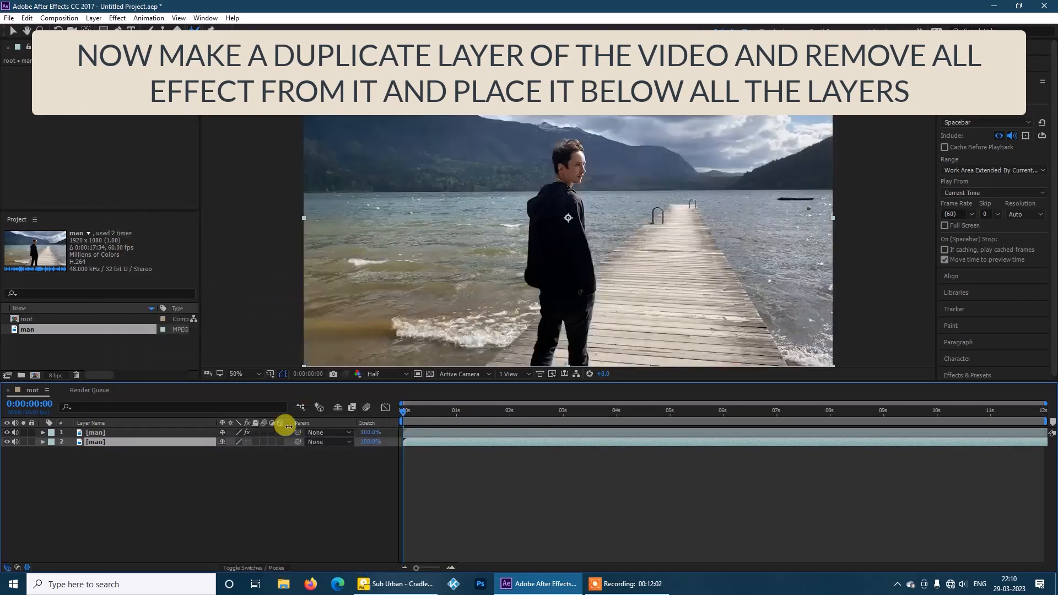
Add a text layer reading "river" over the water and the man, using the Type tool
right_click(138, 470)
click(131, 29)
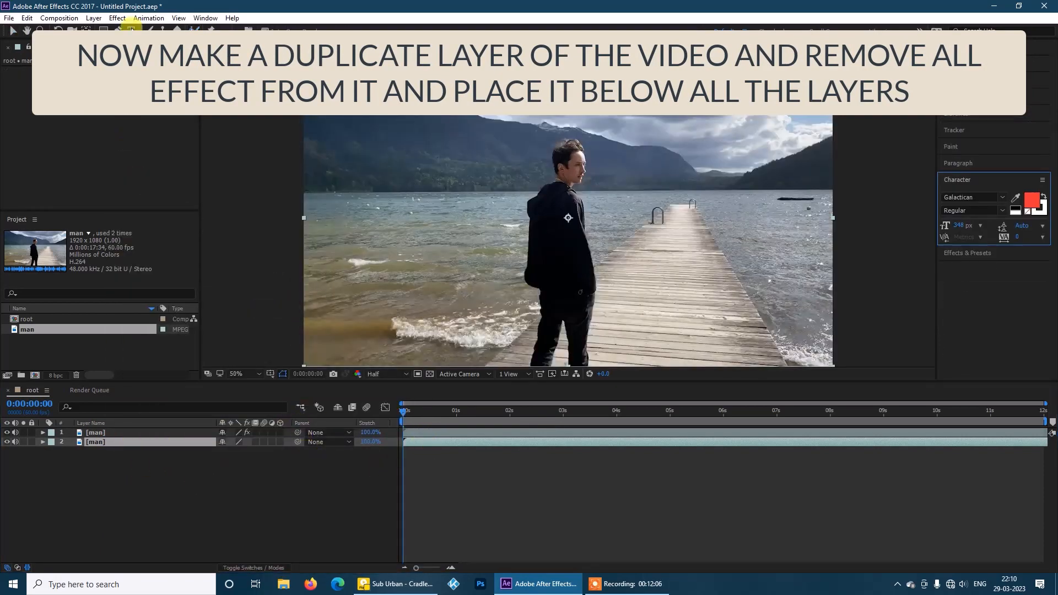
click(110, 517)
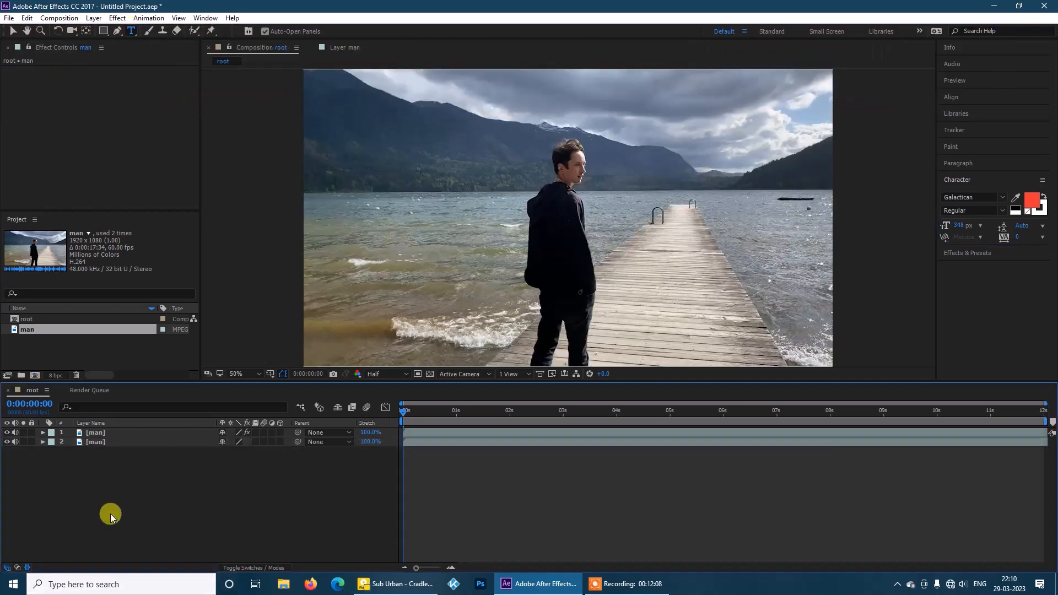
click(441, 274)
text(r)
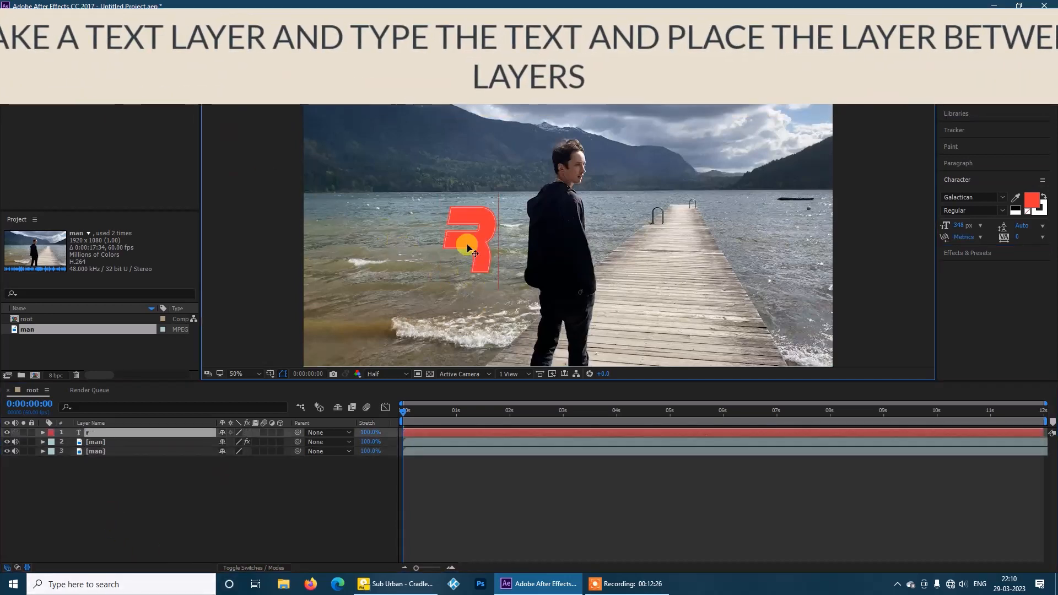
text(iver)
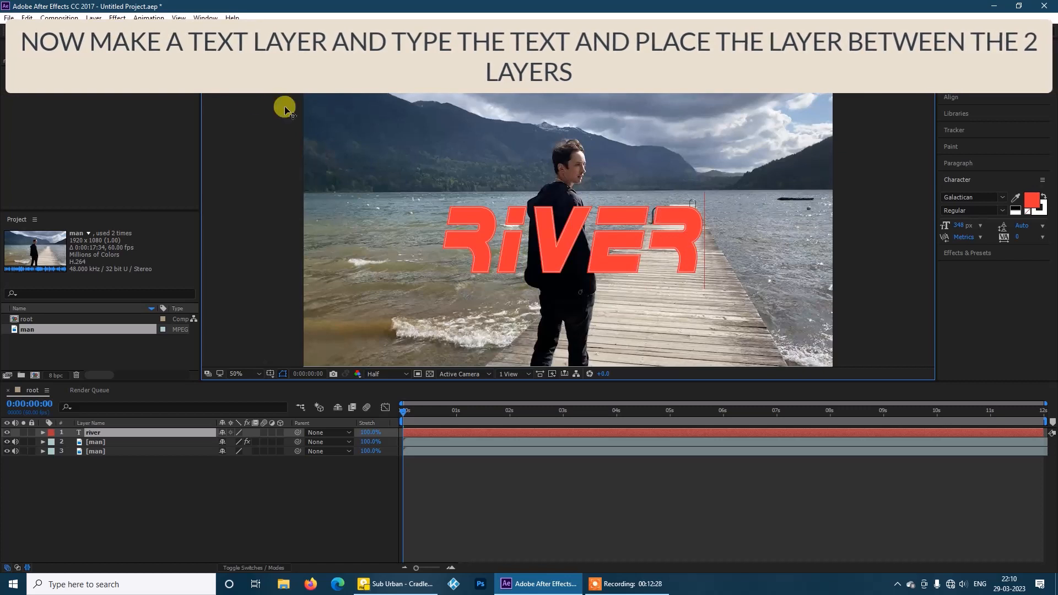
click(72, 138)
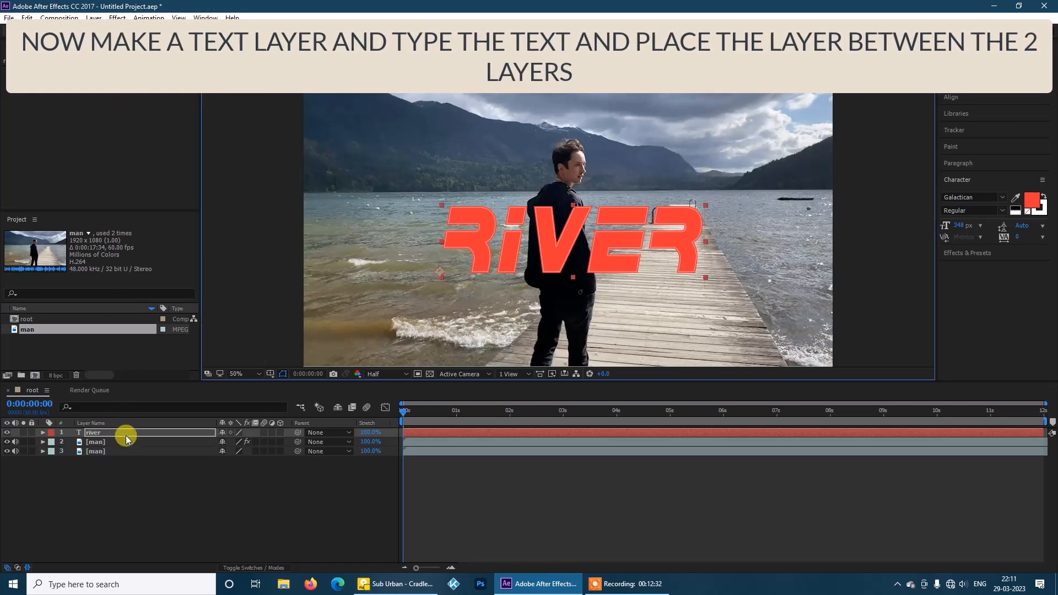
Scale the river text to 134% and move it so that it is centred across the man's torso
key(s)
drag(234, 441, 255, 442)
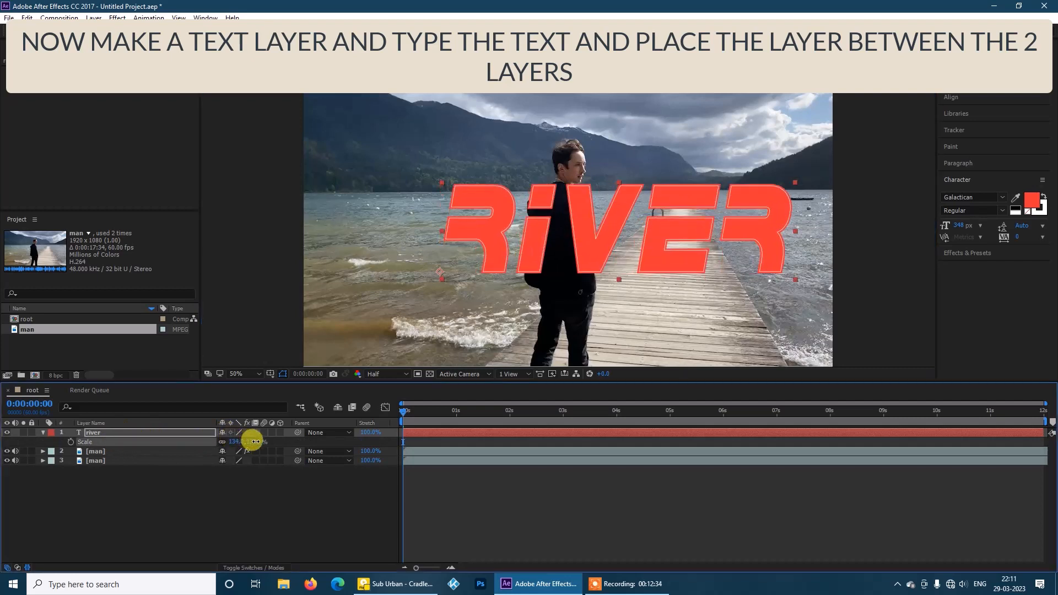
drag(601, 241, 555, 246)
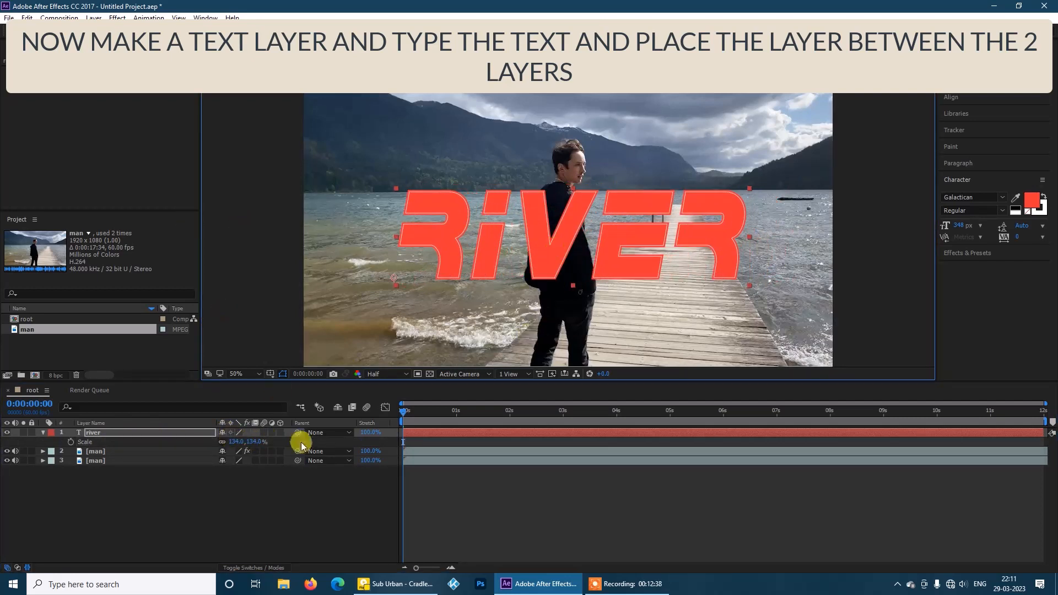
Place the river text layer between the two man layers and play the composition preview
drag(123, 435, 126, 460)
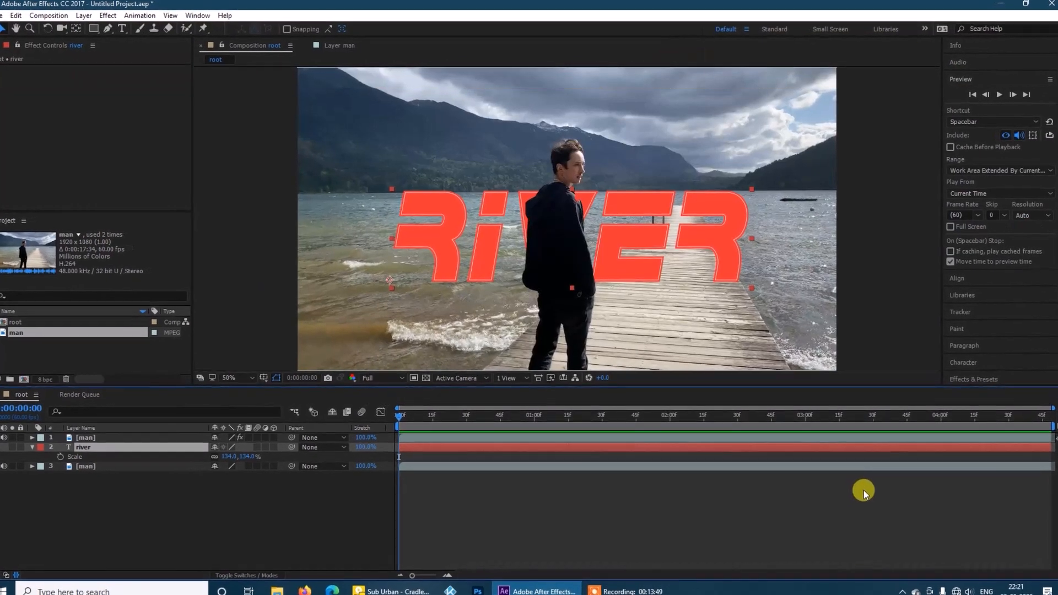
click(1000, 94)
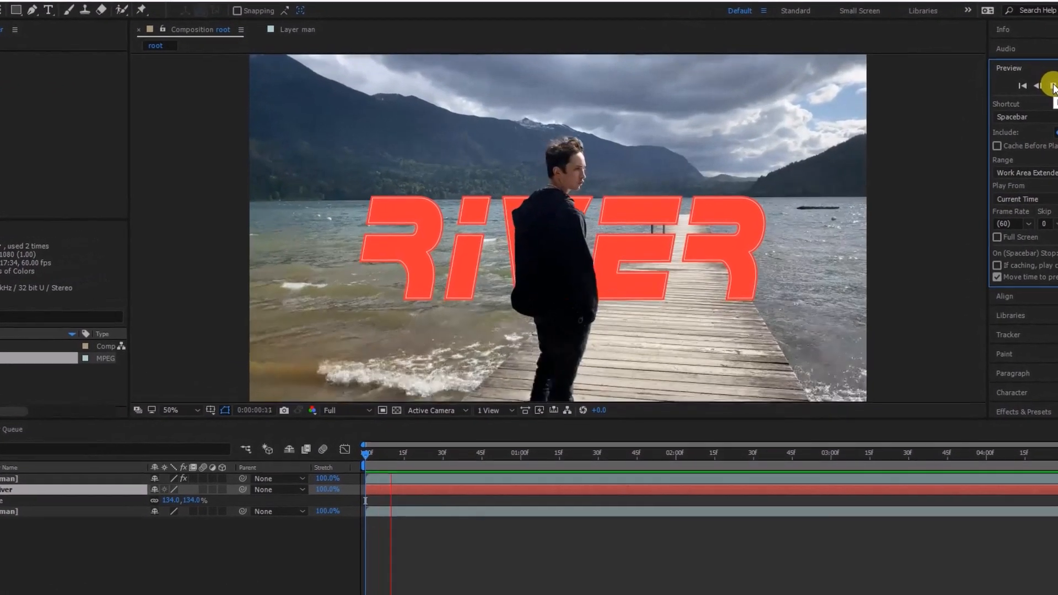